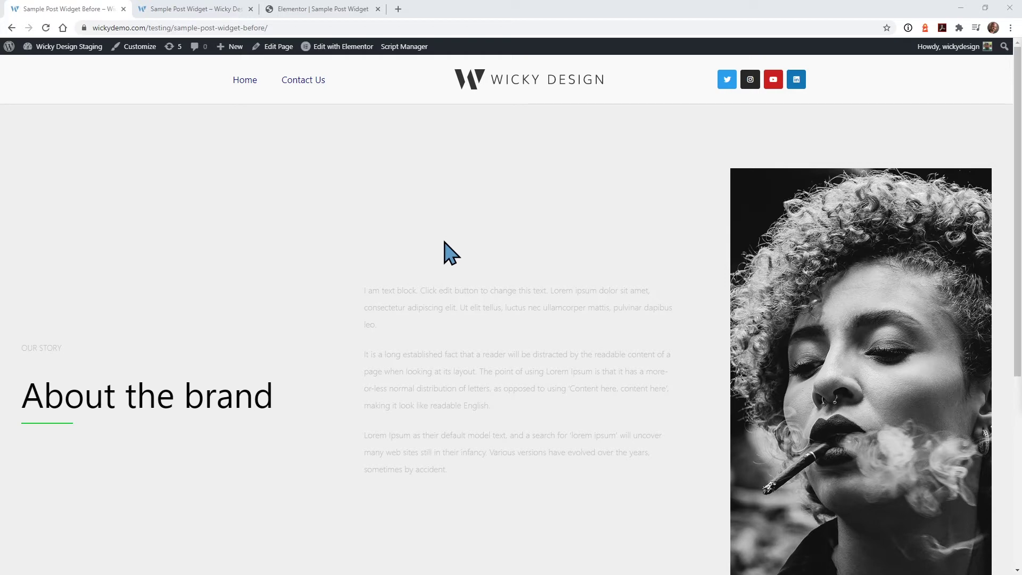
Step: Advance through the blog post pagination on the Sample Post Widget Before page, from the first page to page 4
scroll(439, 244, "down", 2)
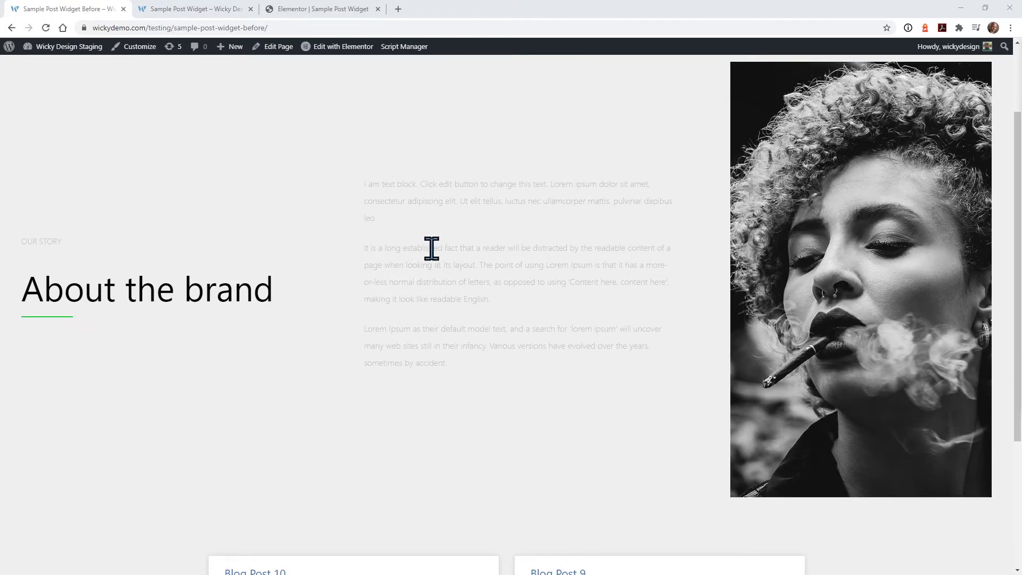
scroll(432, 248, "up", 2)
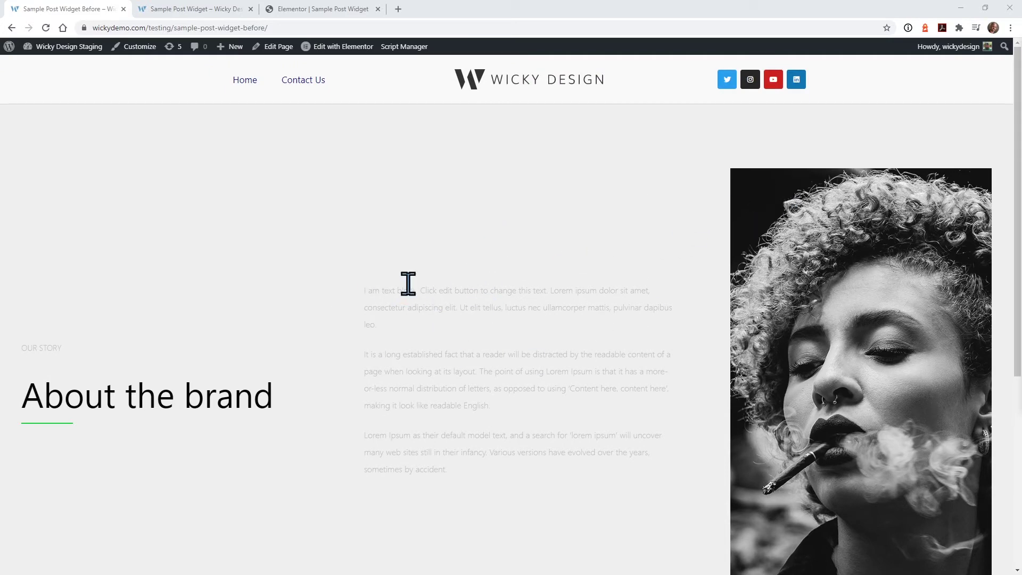
scroll(408, 288, "down", 6)
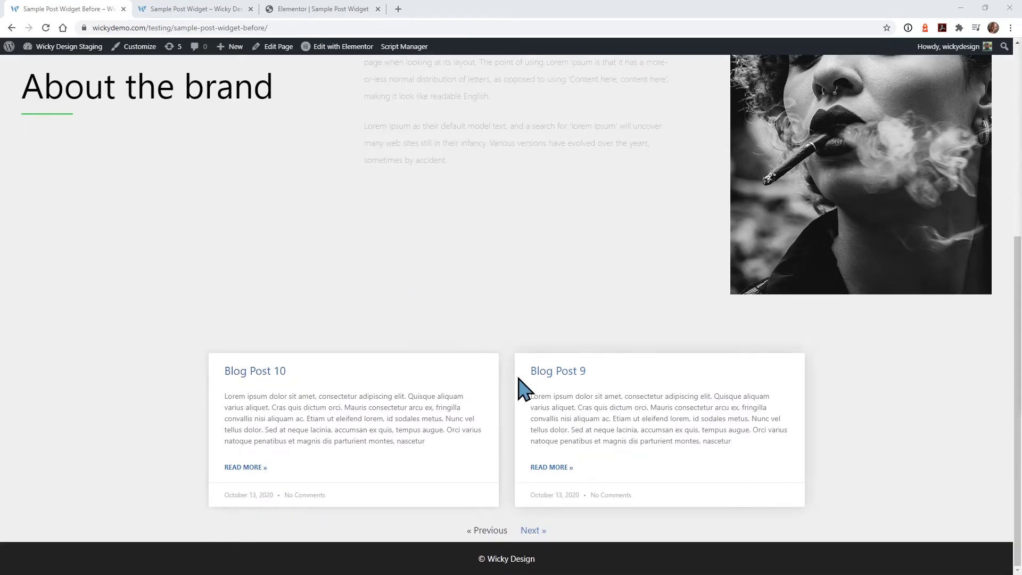
left_click(530, 531)
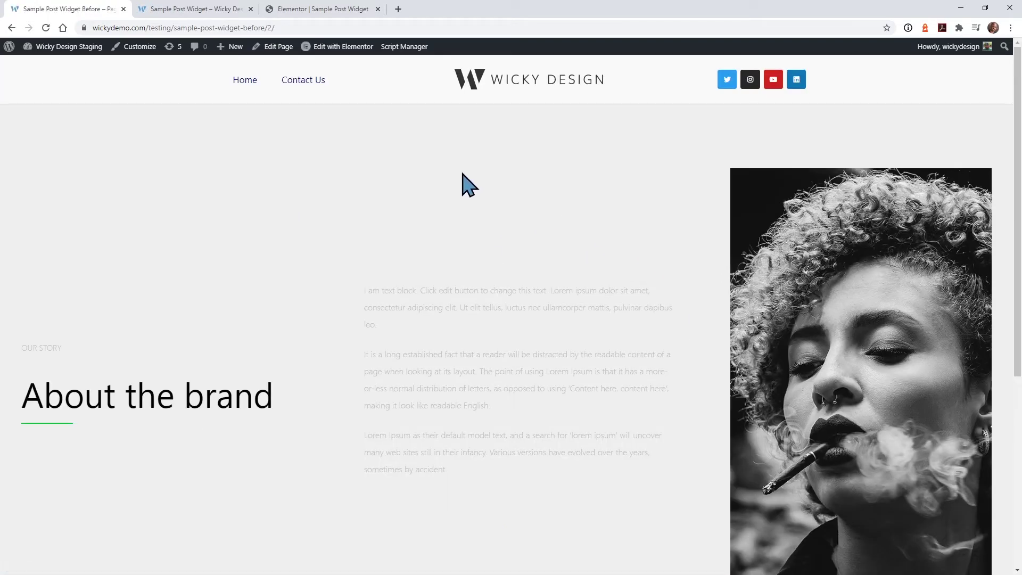
scroll(461, 183, "down", 6)
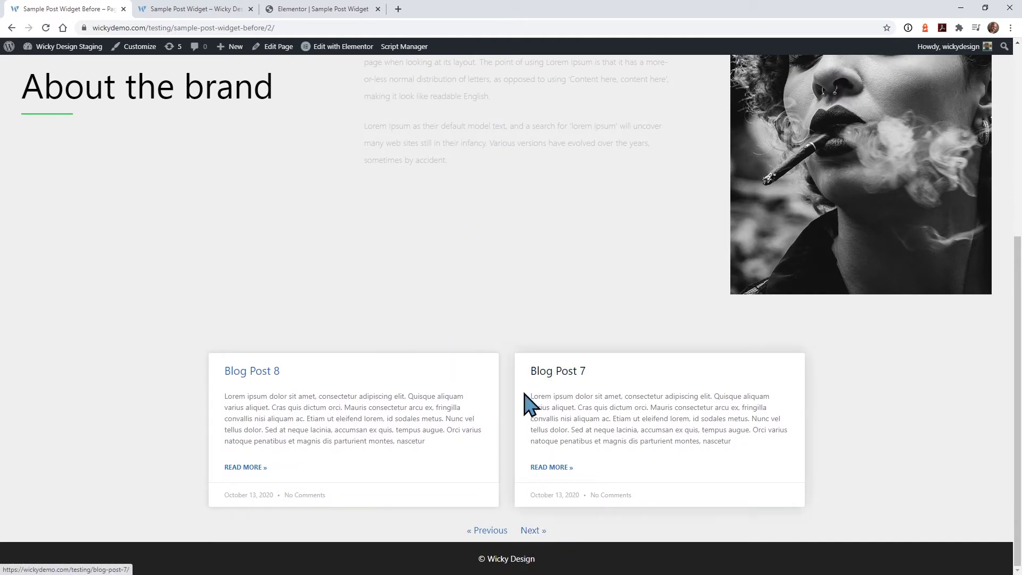
left_click(533, 536)
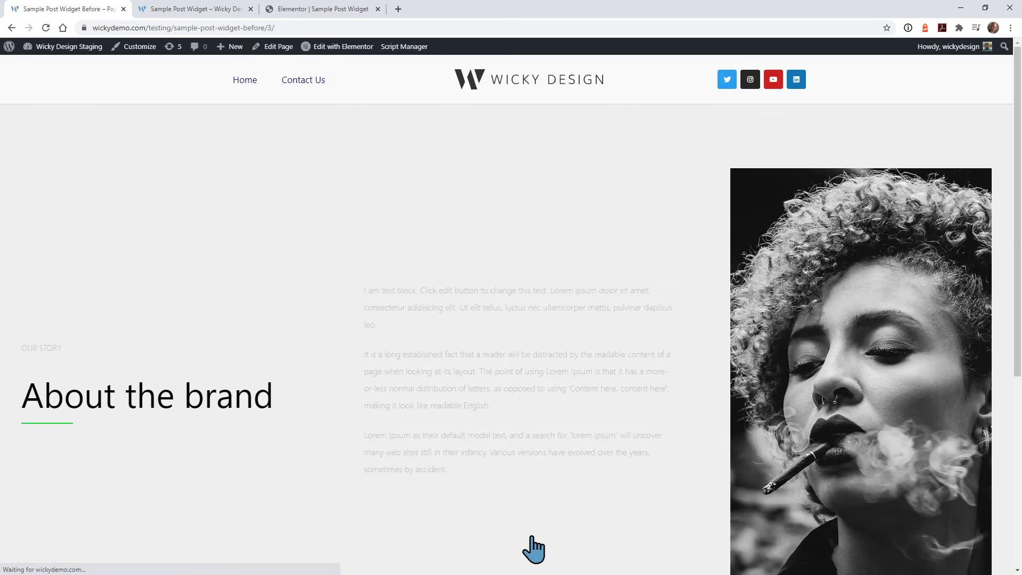
scroll(474, 335, "down", 5)
scroll(467, 329, "down", 2)
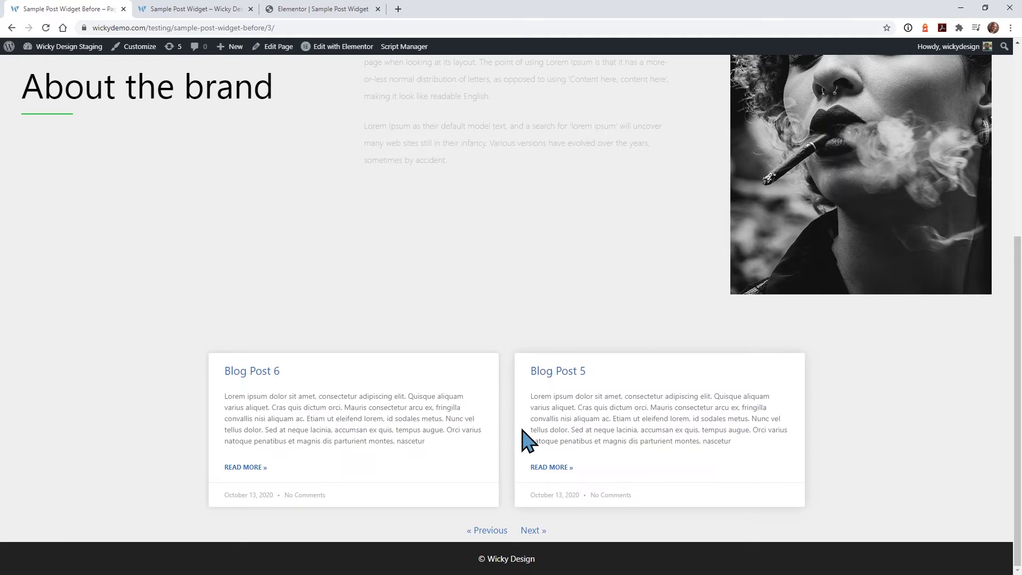
left_click(530, 533)
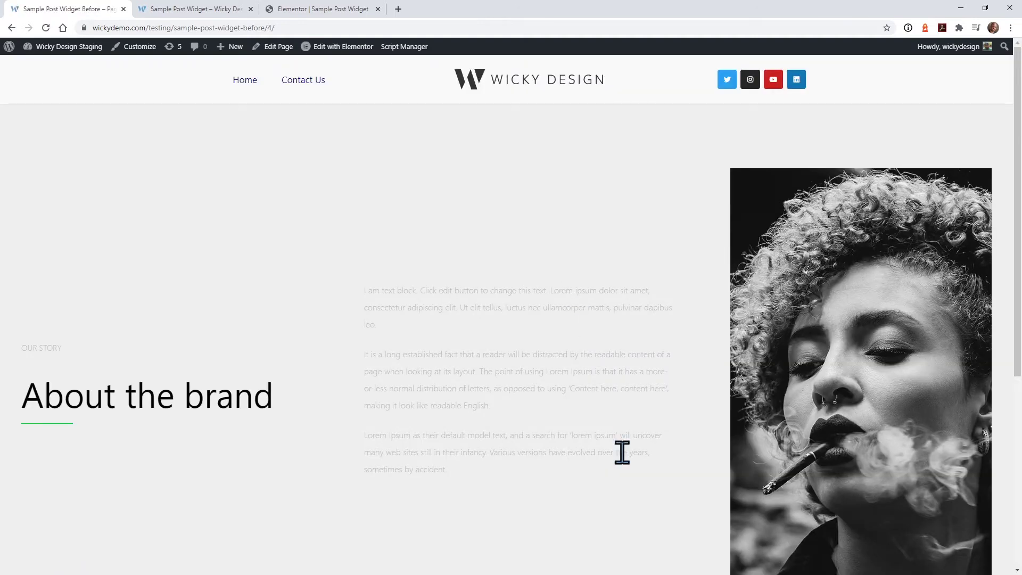
Step: Switch to the Sample Post Widget page, review its intro section and blog posts, and advance to page 2 of the posts
left_click(209, 10)
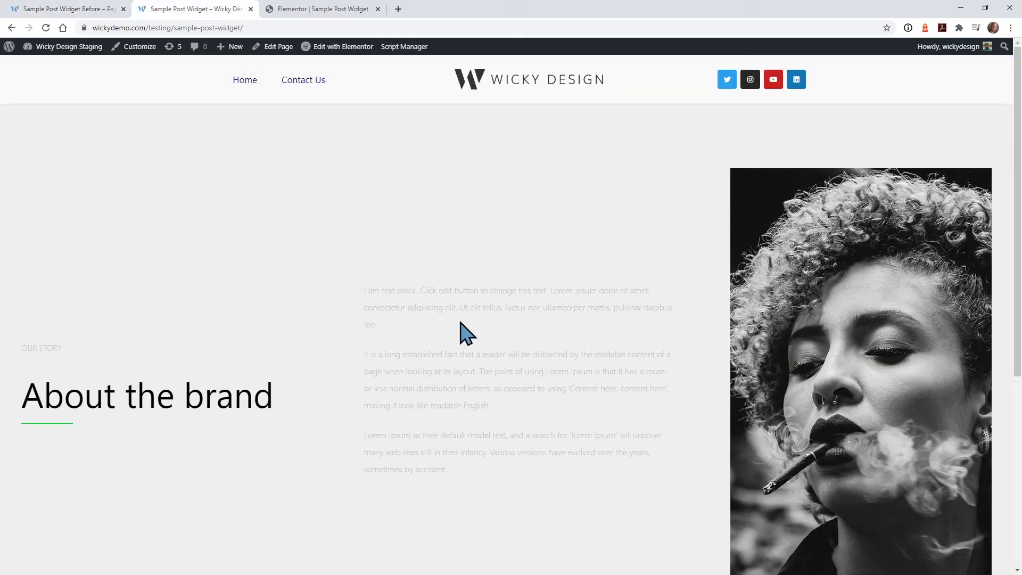
scroll(468, 334, "down", 5)
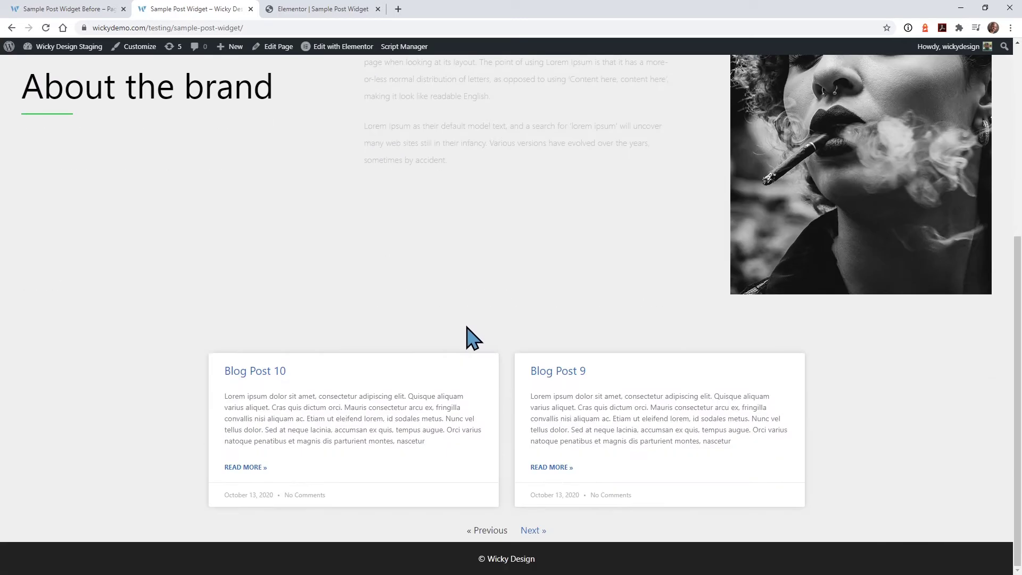
scroll(466, 338, "up", 2)
scroll(466, 338, "down", 2)
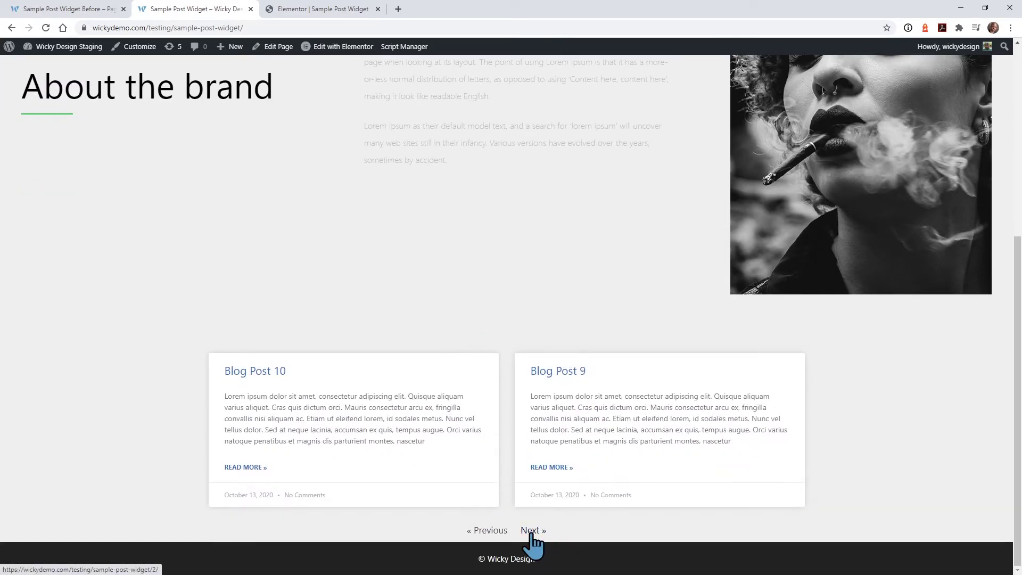
scroll(557, 319, "up", 5)
scroll(477, 287, "down", 5)
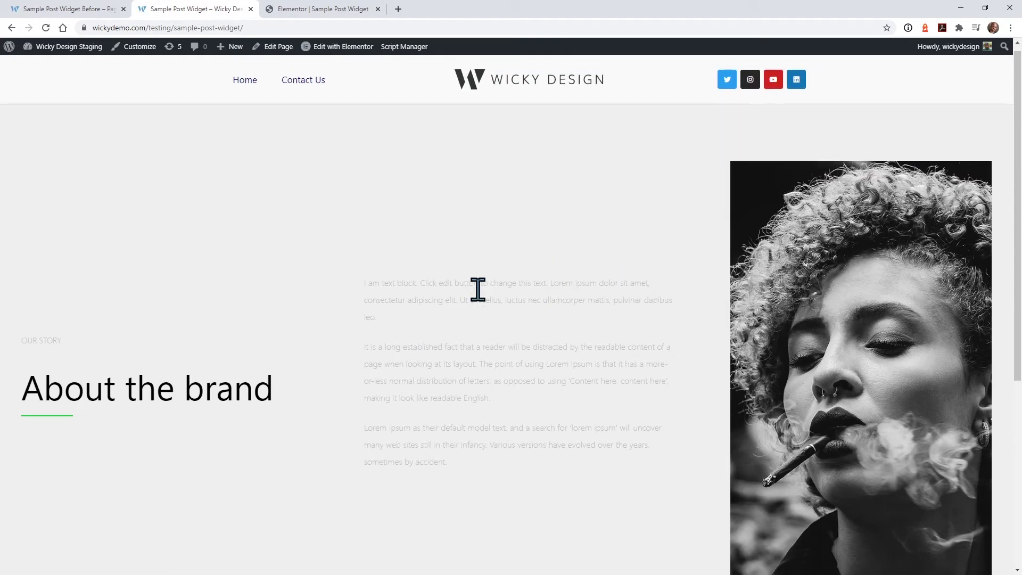
left_click(534, 530)
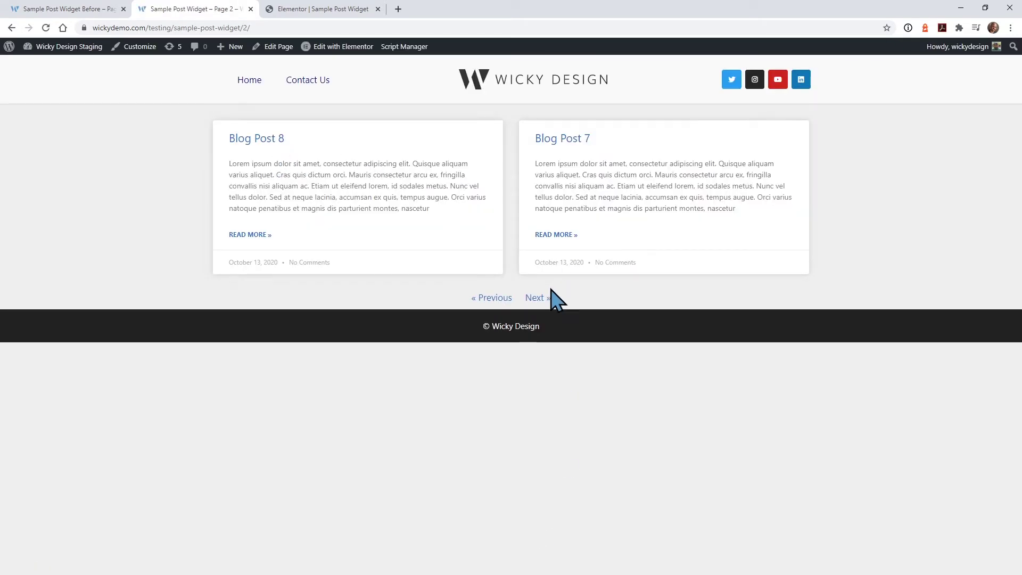
Step: Inspect the page number in the web address and advance through the blog posts to page 4
left_click(257, 26)
left_click(257, 27)
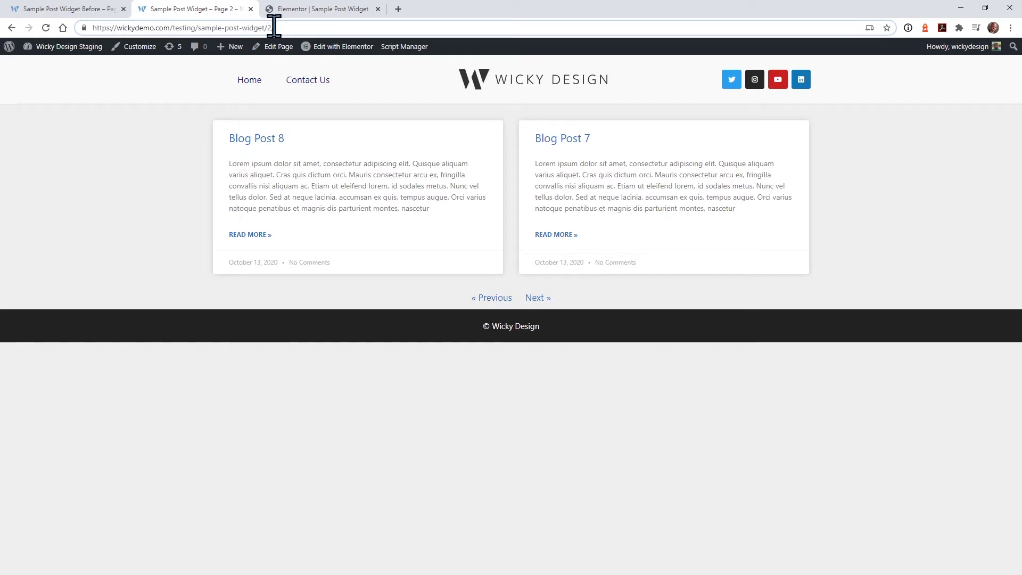
left_click(538, 298)
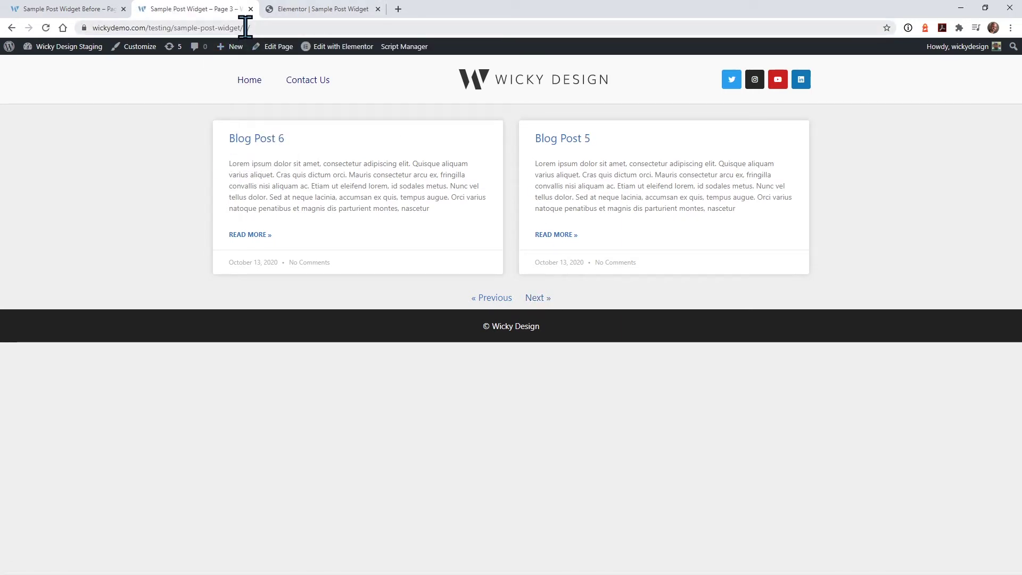
left_click(535, 298)
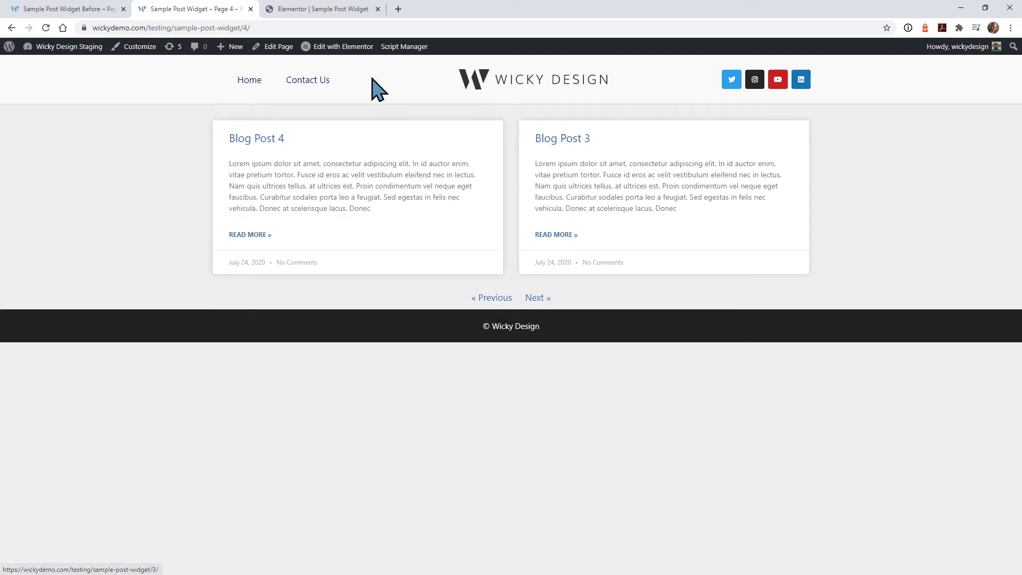
Step: Switch to the Elementor editor for the page and open the settings of the Posts widget below the intro section
left_click(319, 10)
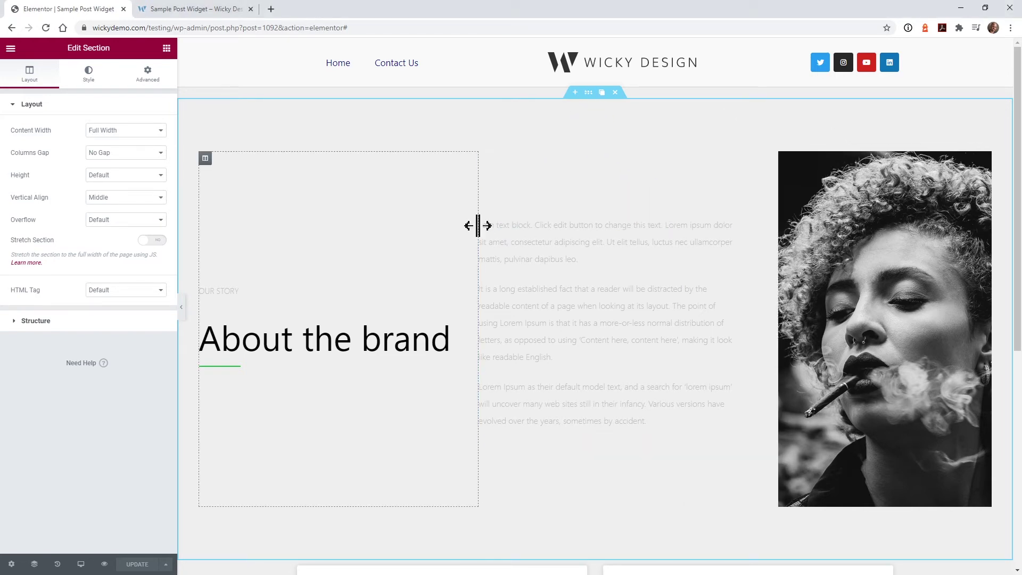
scroll(478, 225, "down", 2)
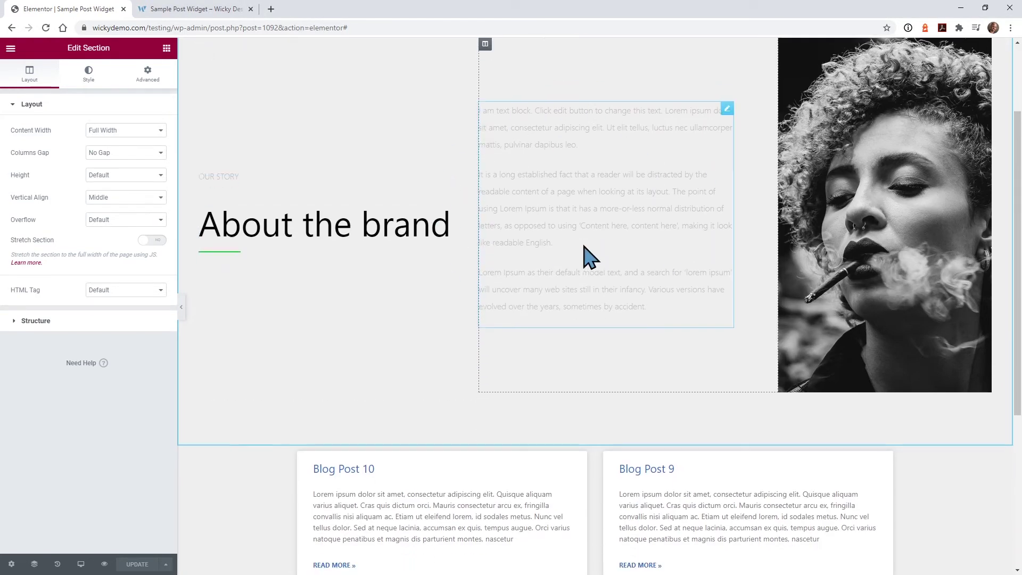
scroll(589, 258, "down", 4)
left_click(588, 235)
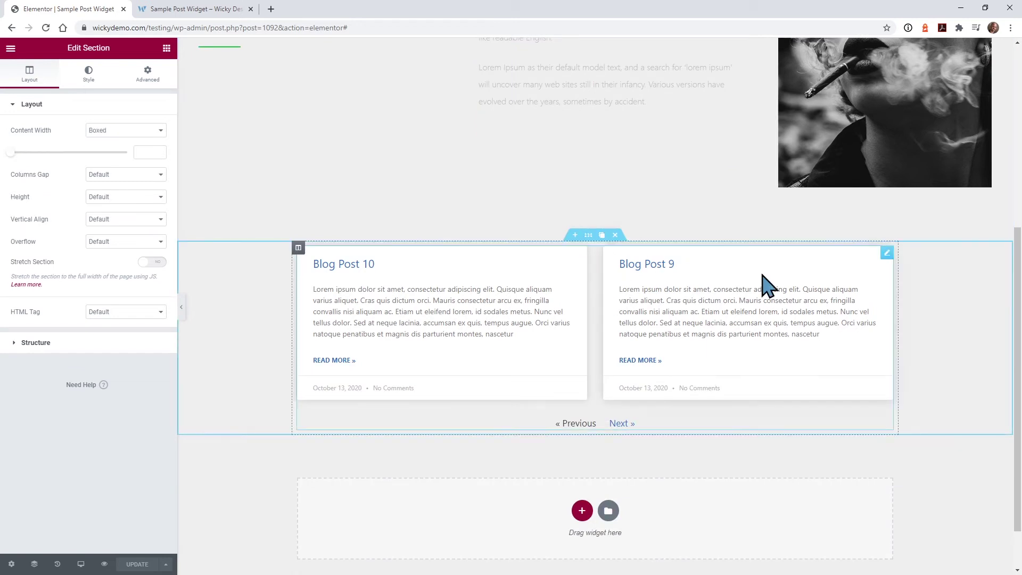
left_click(884, 254)
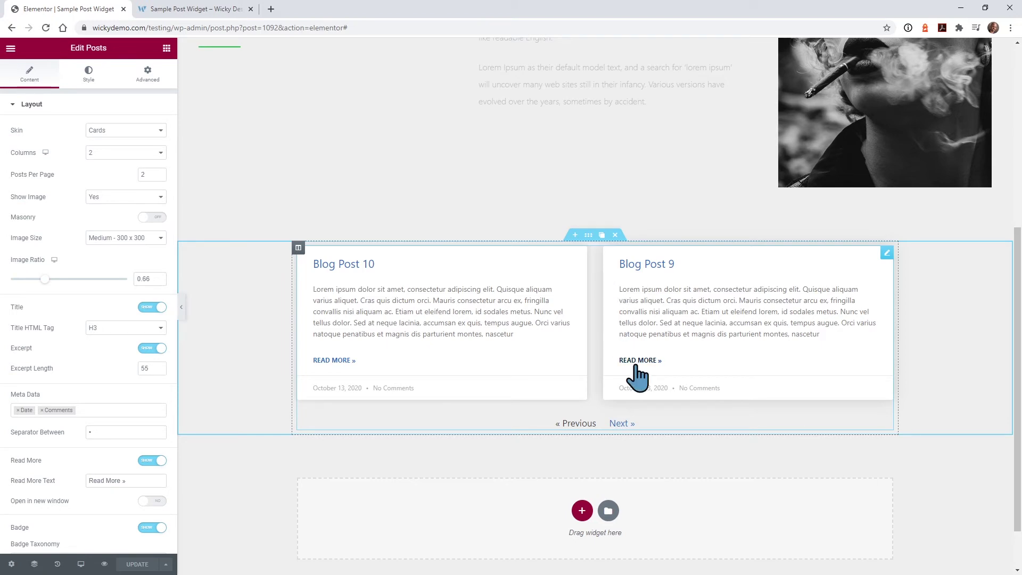
Step: Open the advanced settings of the "About the brand" section and examine its CSS ID
scroll(634, 372, "up", 6)
left_click(588, 93)
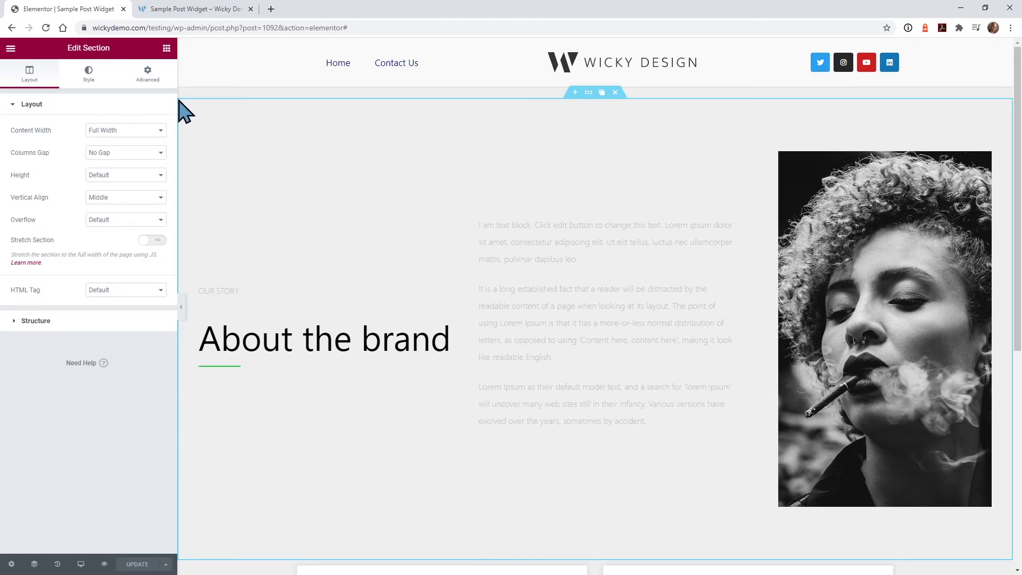
left_click(151, 76)
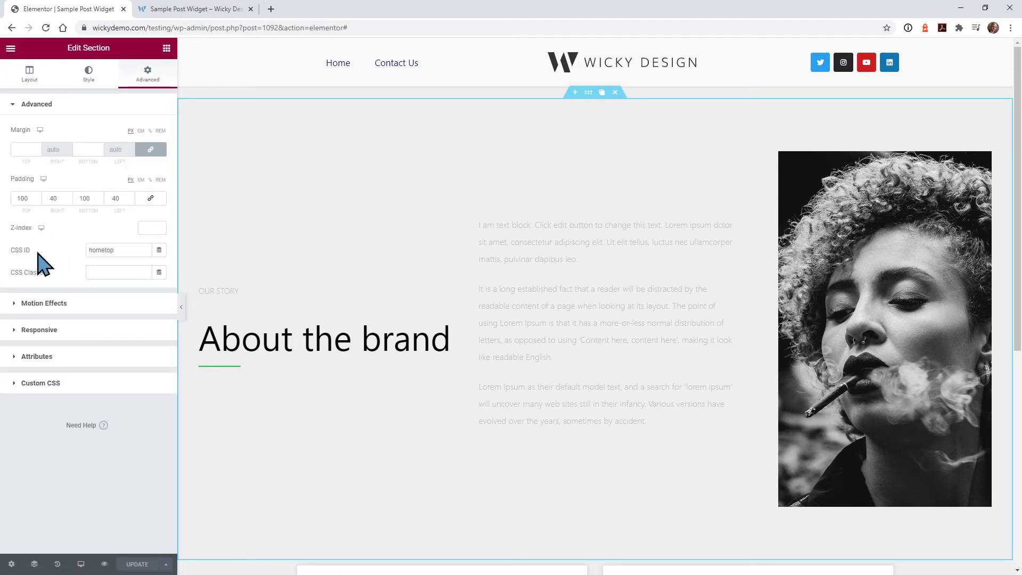
left_click(102, 250)
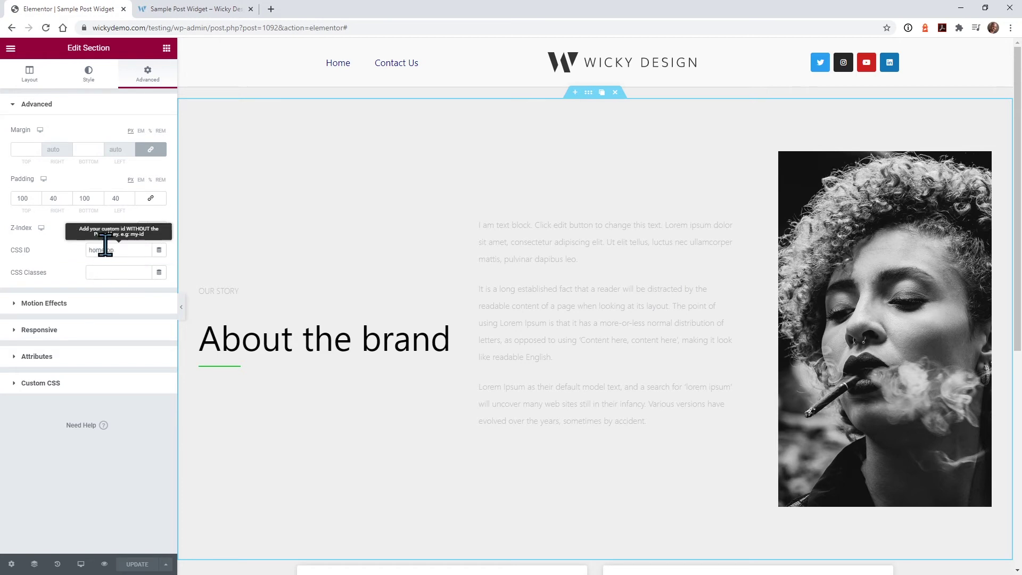
type("hometo")
left_click_drag(113, 250, 82, 251)
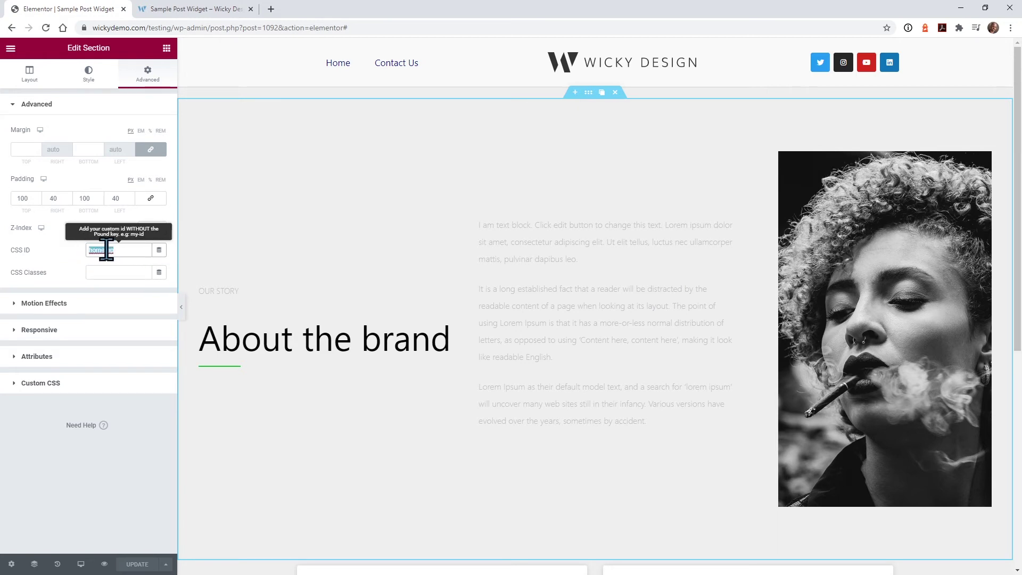
left_click(103, 251)
left_click(130, 251)
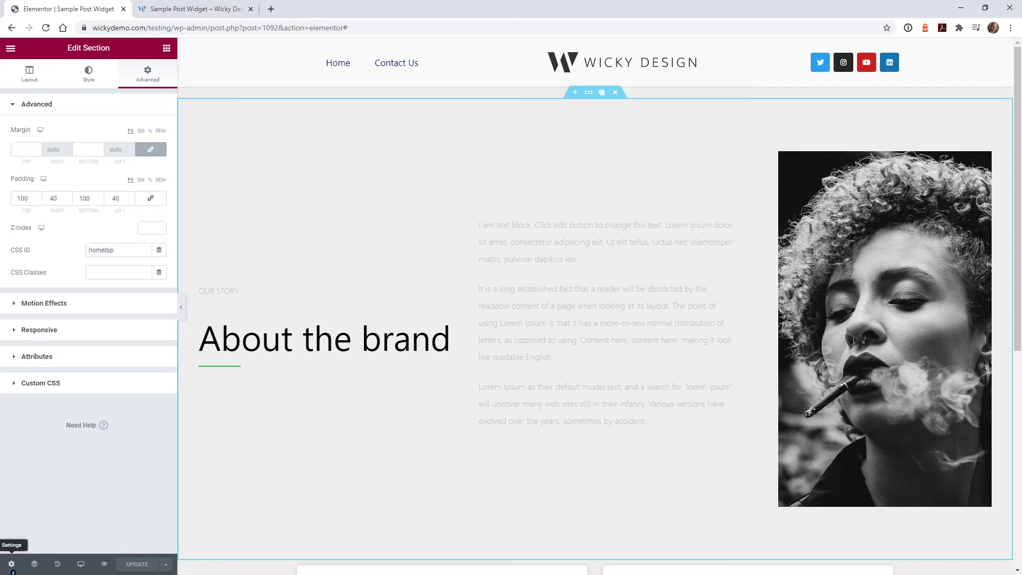
Step: Examine the custom CSS rule for #hometop in the page settings and compare it with the "About the brand" section's CSS ID
left_click(11, 567)
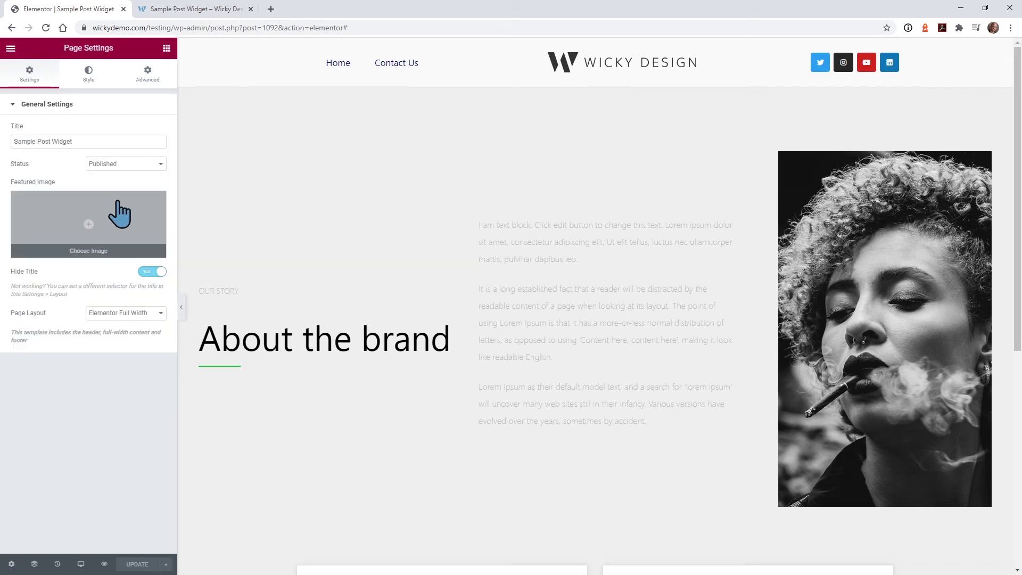
left_click(154, 83)
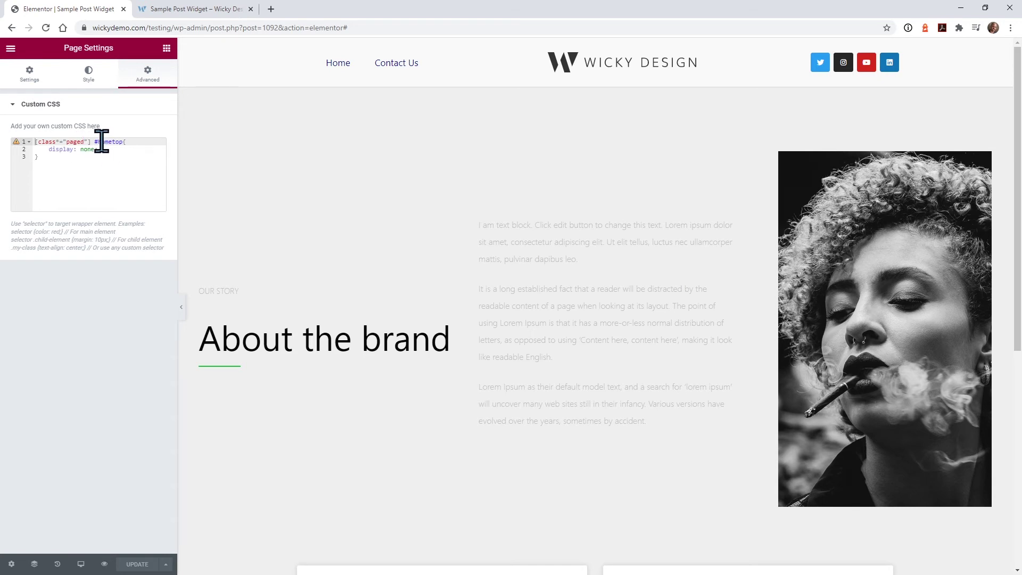
left_click_drag(98, 141, 123, 143)
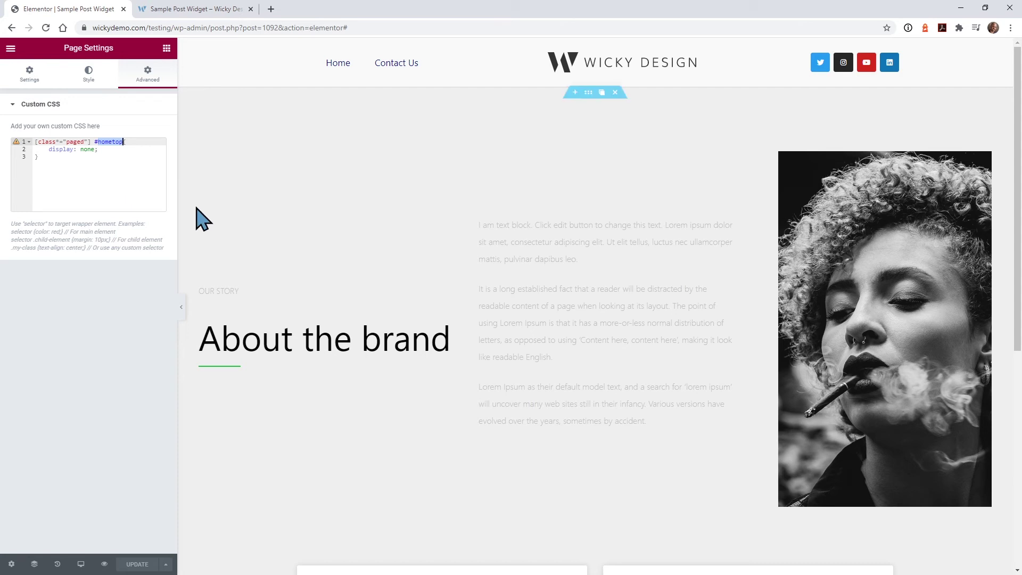
left_click(69, 149)
left_click(78, 141)
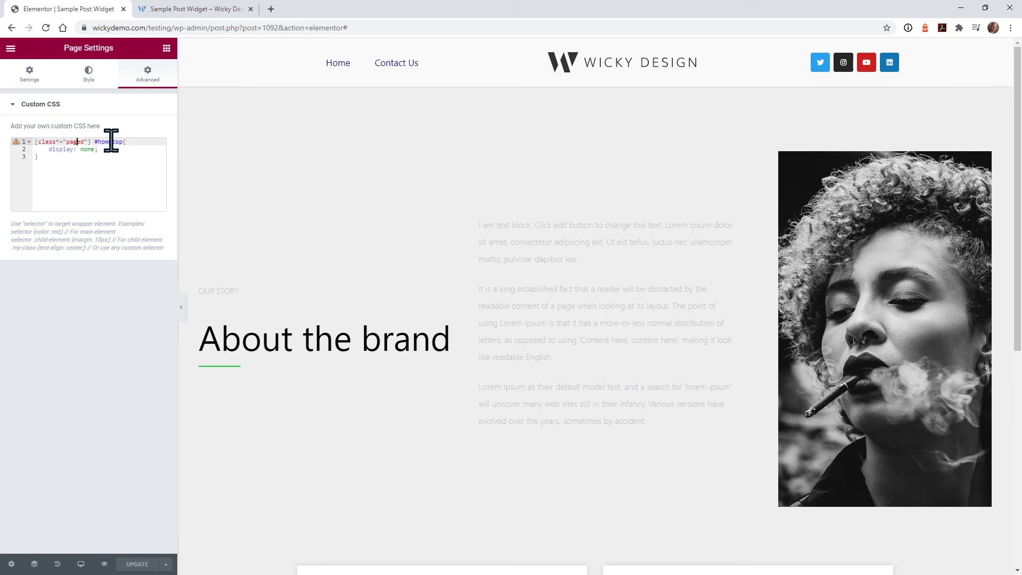
left_click(50, 154)
left_click(53, 150)
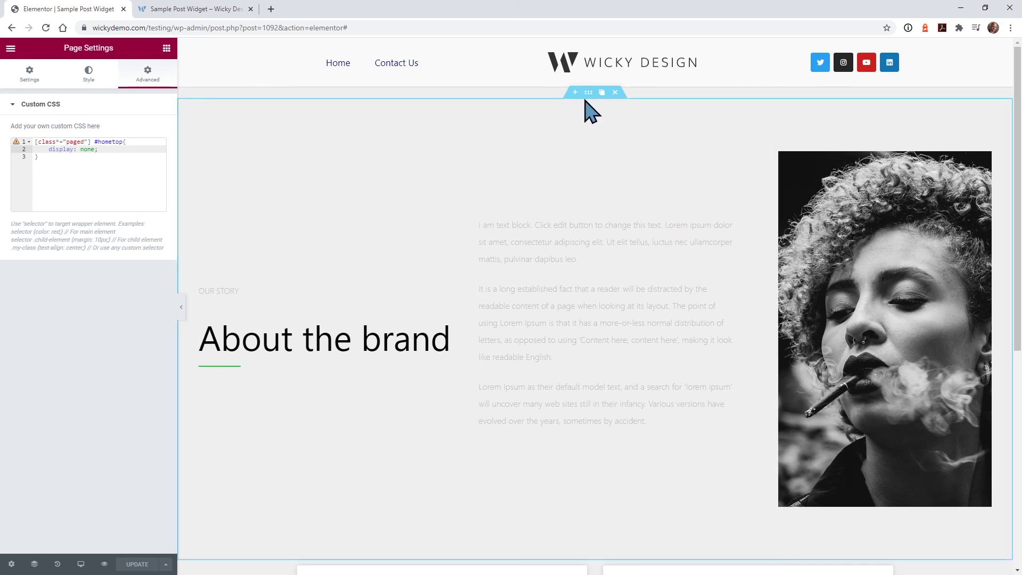
left_click(588, 95)
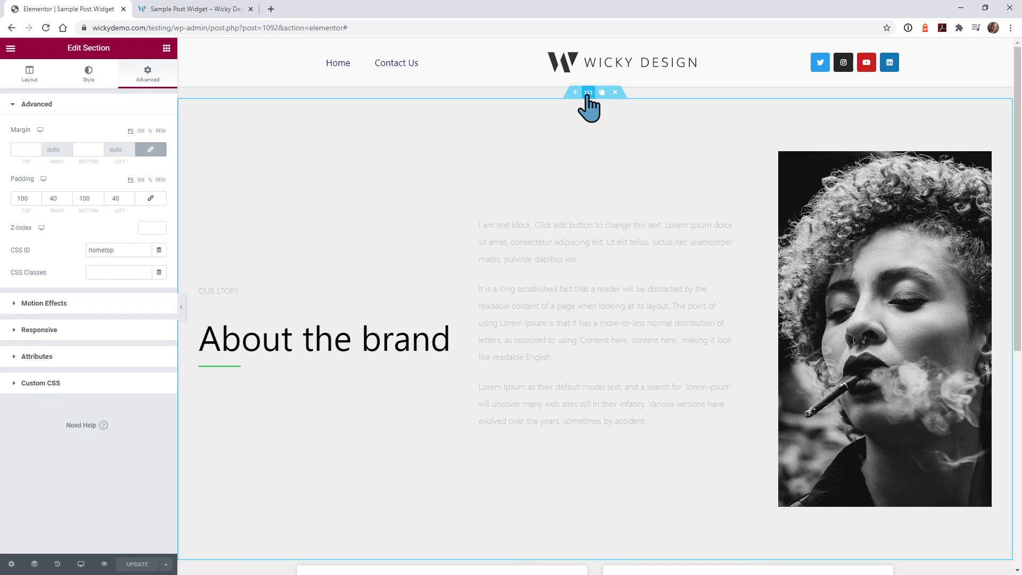
Step: Return to the live Sample Post Widget page and advance through its blog posts to page 3 to check the intro section
left_click(159, 9)
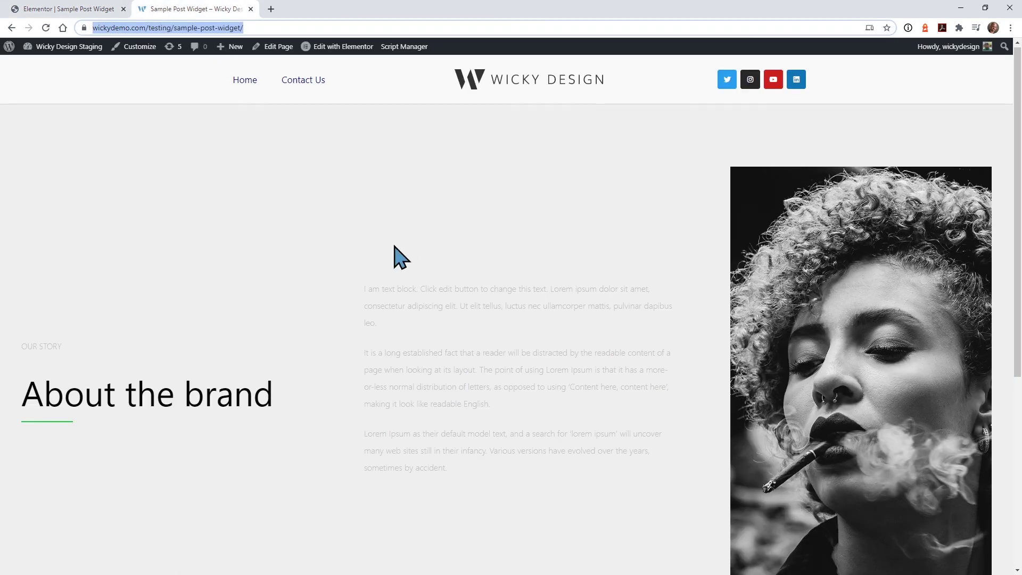
scroll(399, 258, "down", 6)
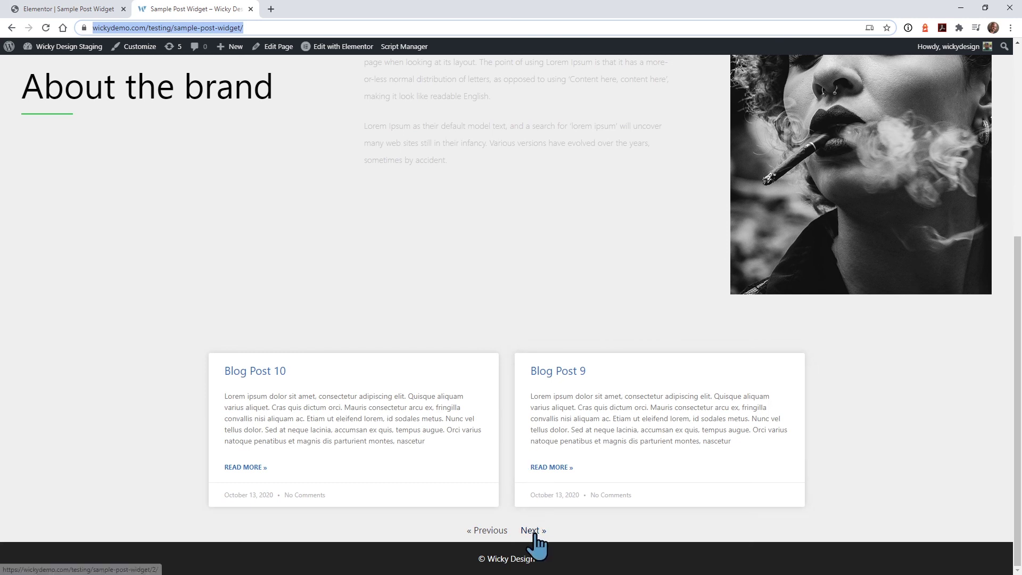
left_click(535, 531)
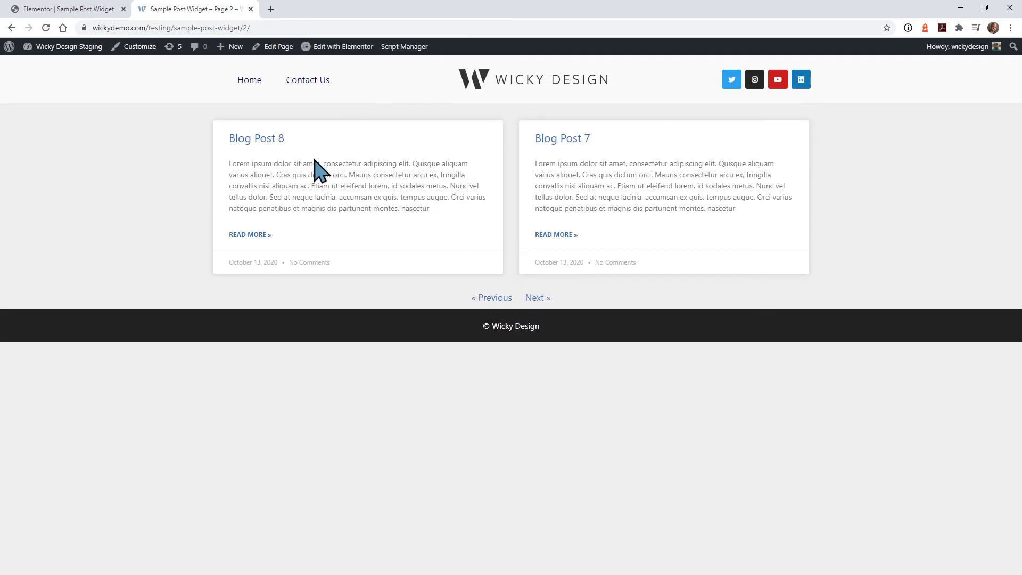
left_click(536, 298)
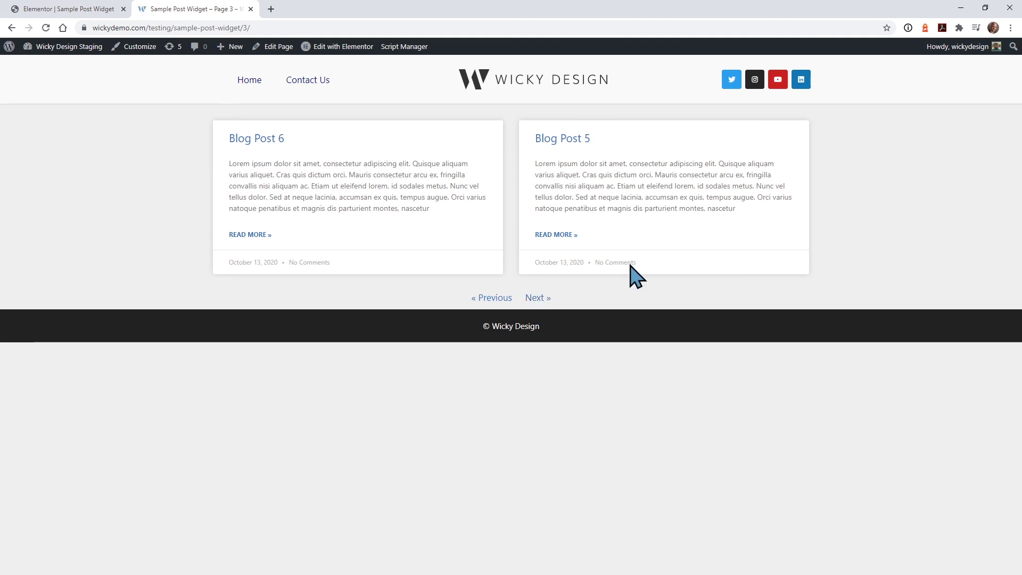